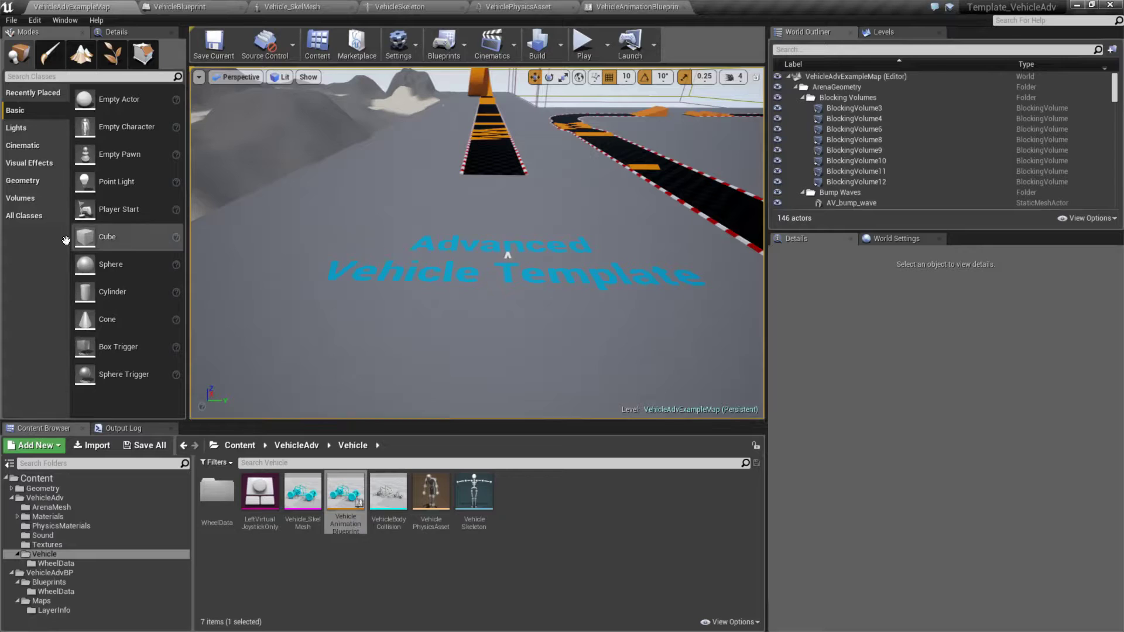
Play the level and drive the buggy onto the striped track, rolling slowly back and forth over the orange bumps to test its suspension
left_click(583, 50)
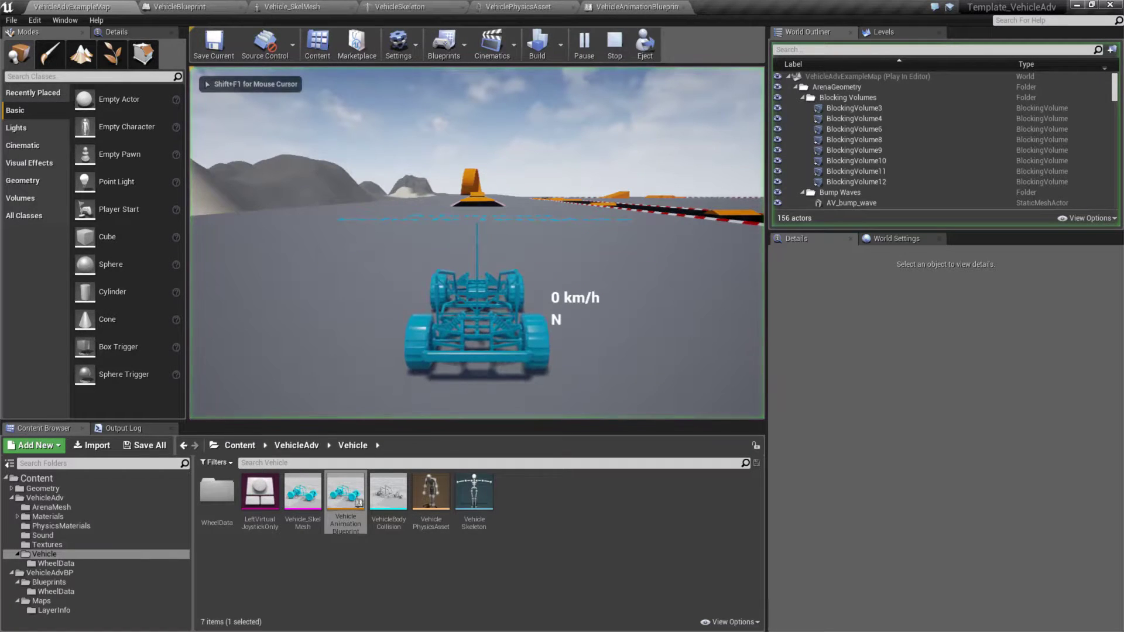
key("w")
key("d")
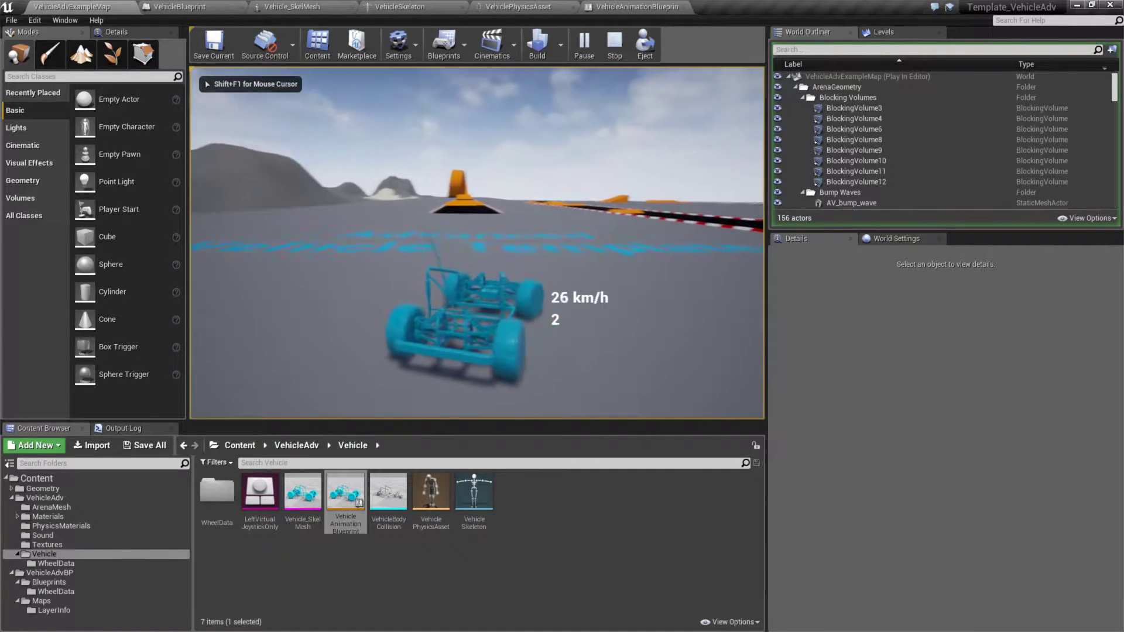
key("a")
key("s")
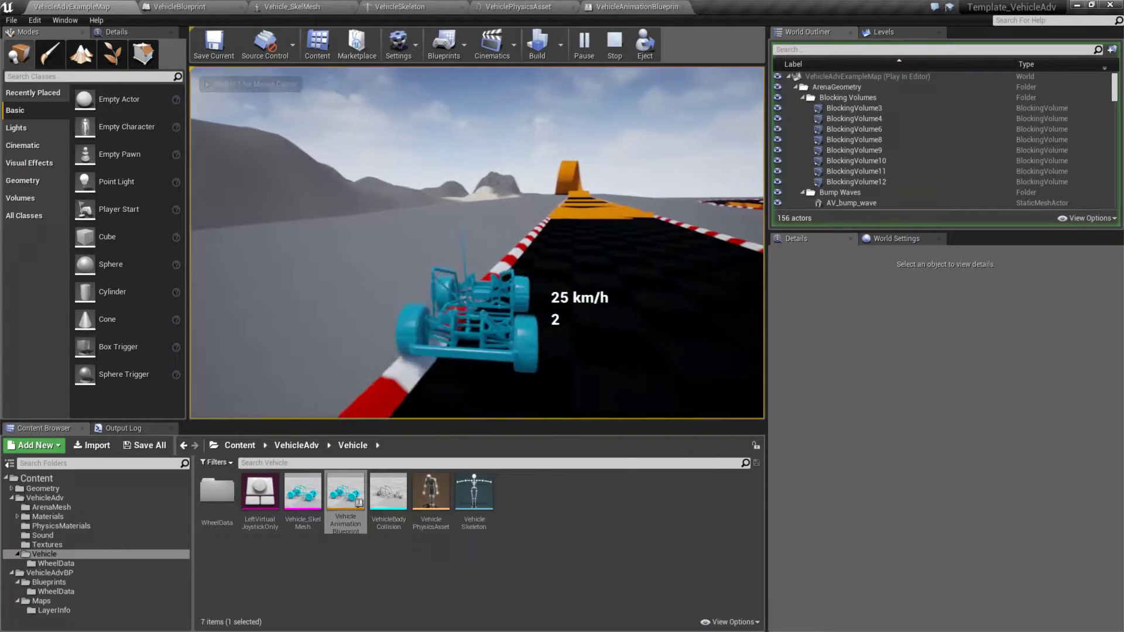
key("d")
key("w")
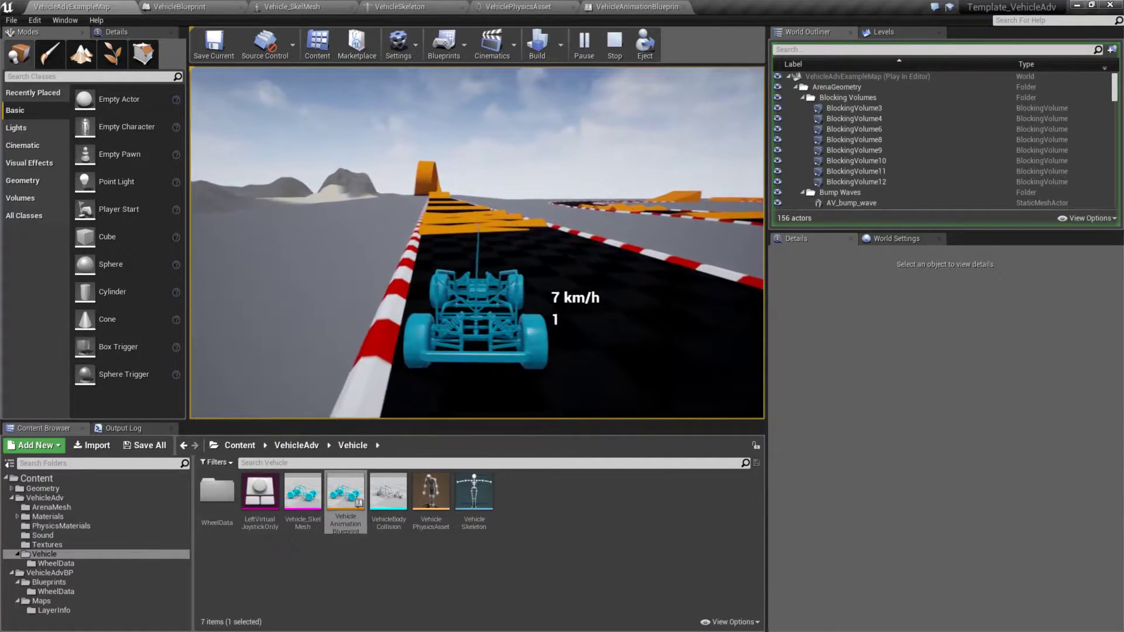
key("s")
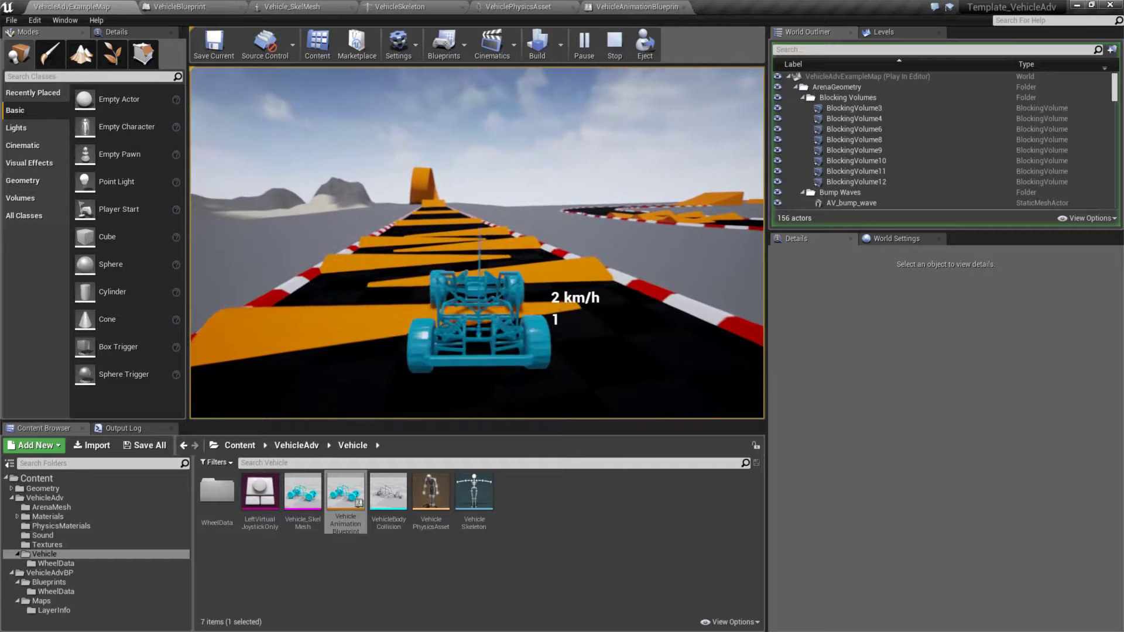
key("s")
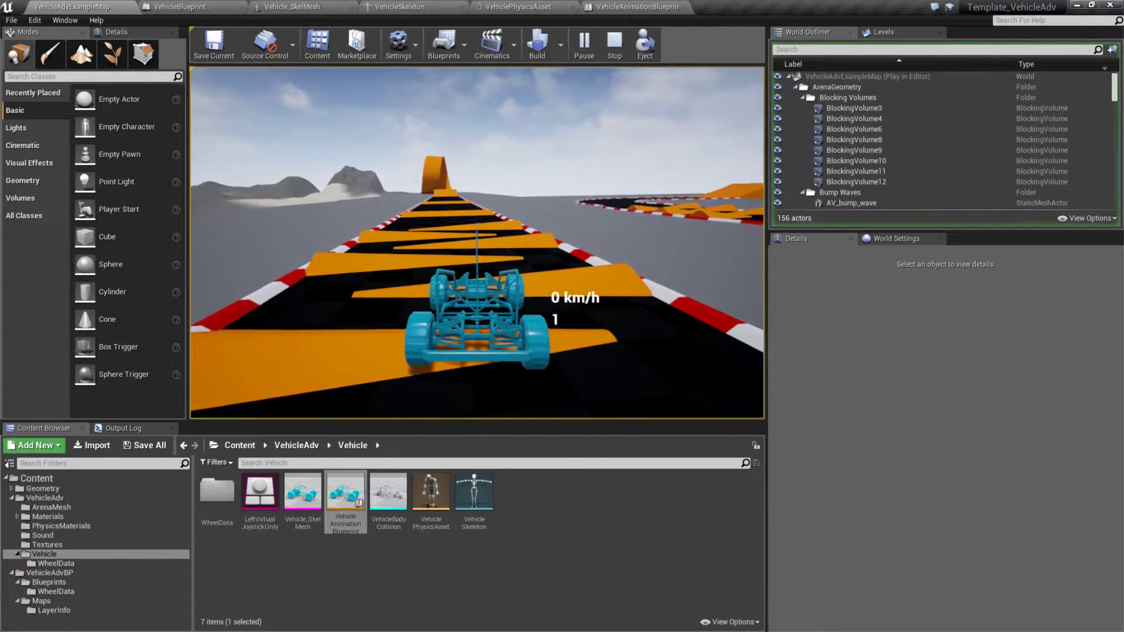
key("w")
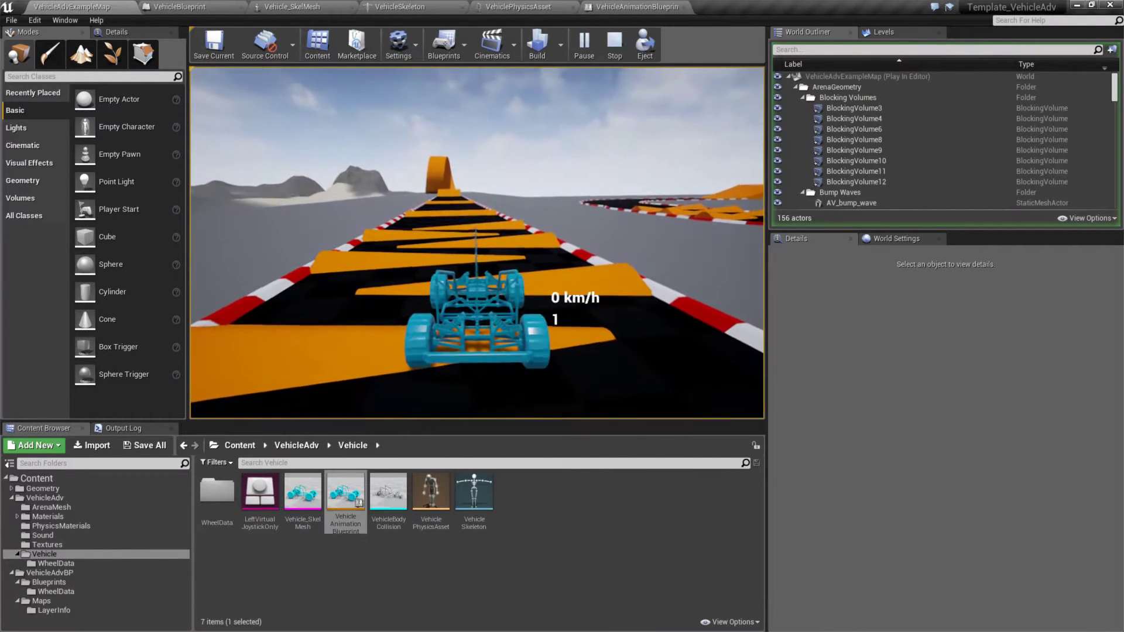
key("w")
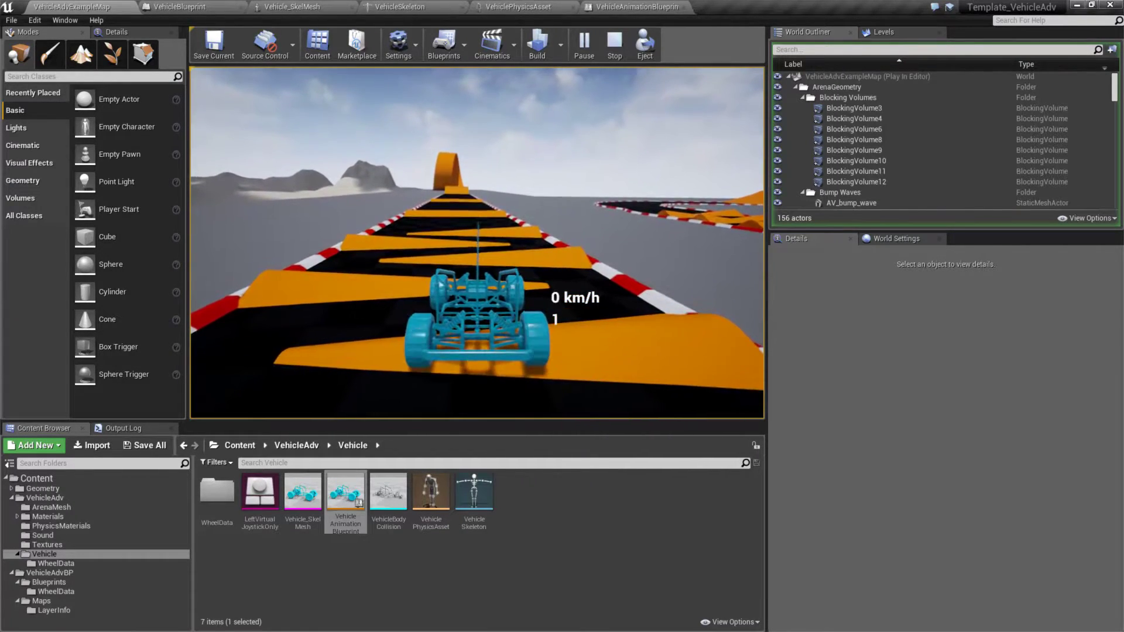
key("w")
key("s")
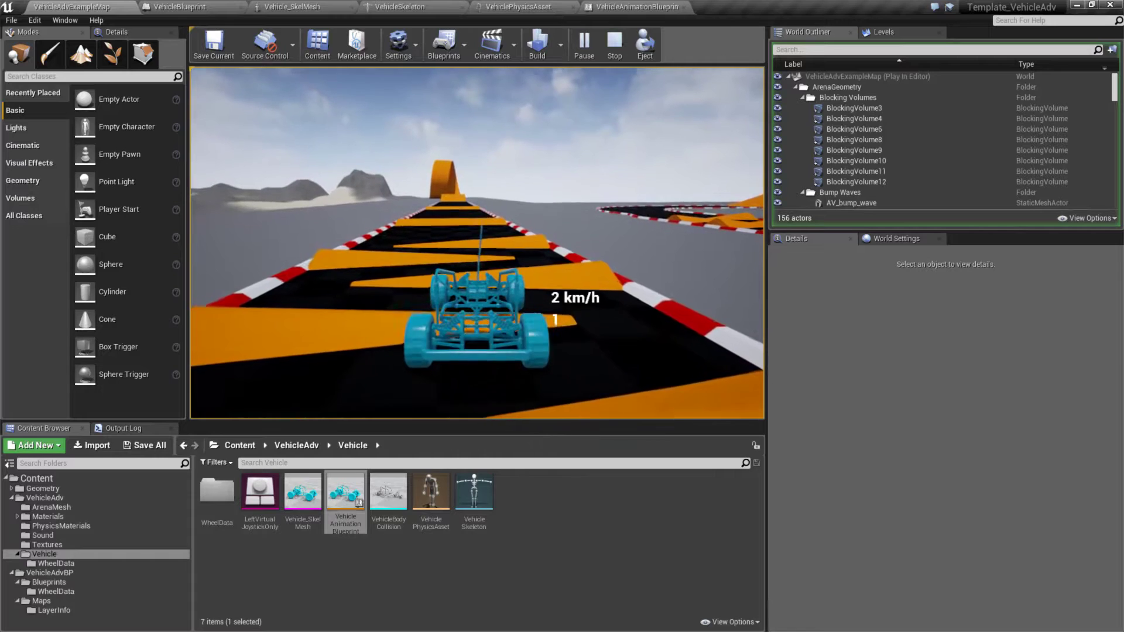
key("w")
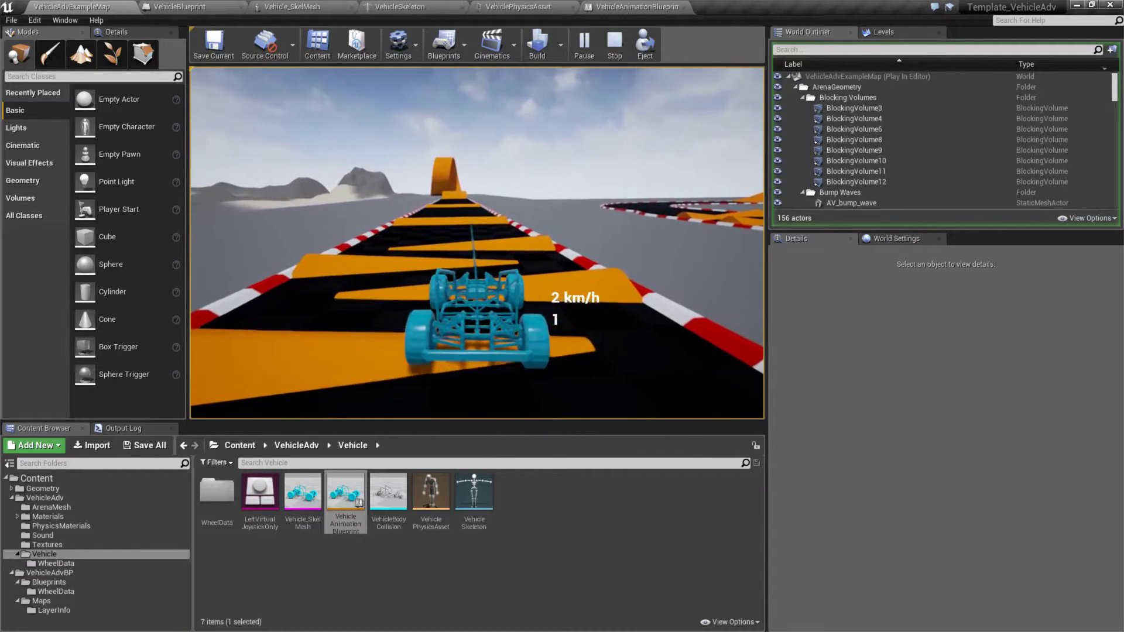
key("w")
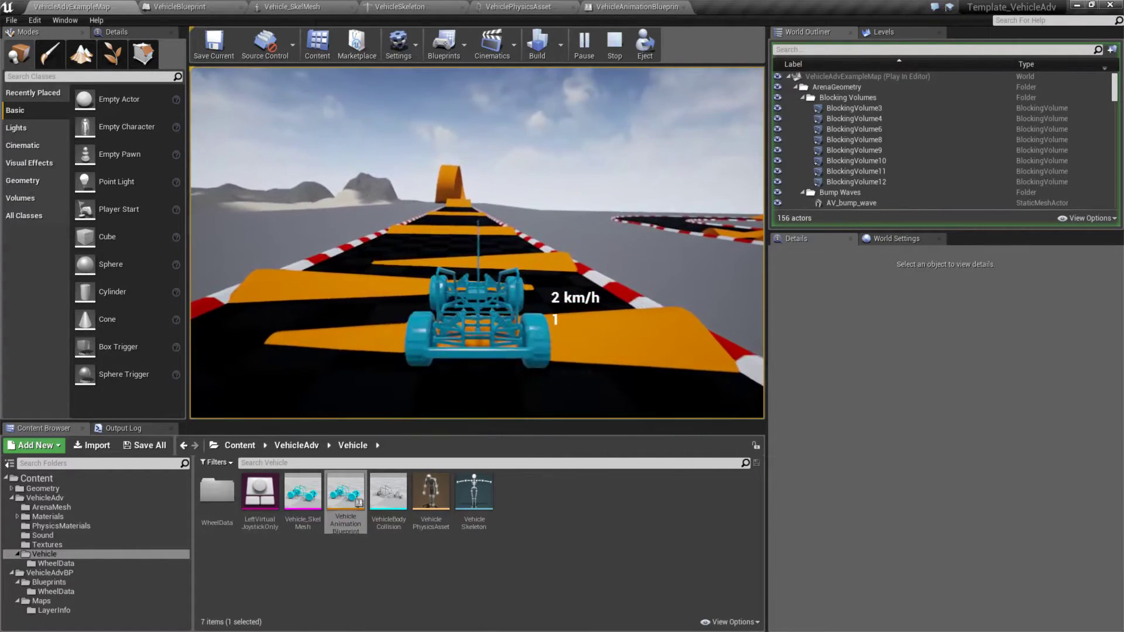
key("w")
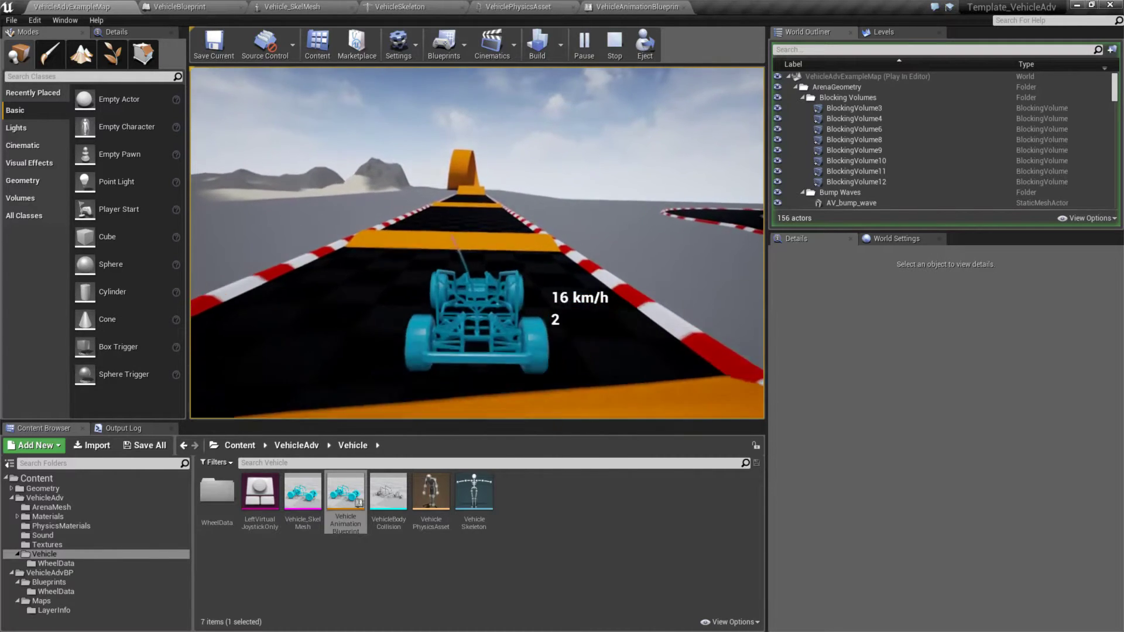
Test-drive the buggy off the bump section, around the curved track and along the far straight, and end the play session
key("d")
key("w")
key("a")
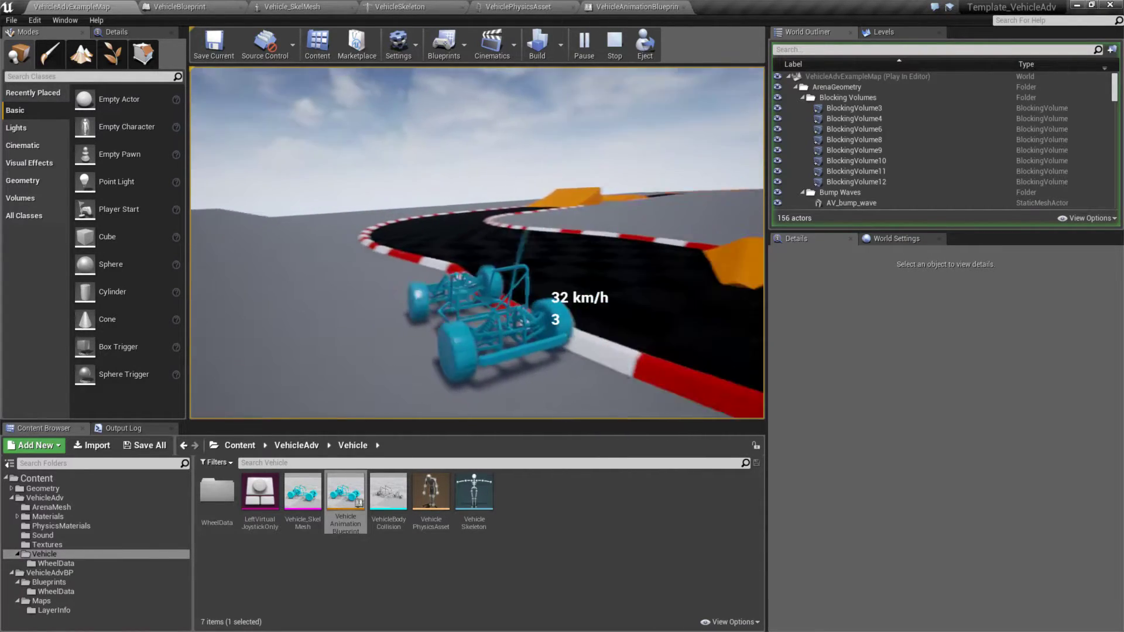
key("d")
key("s")
key("w")
key("d")
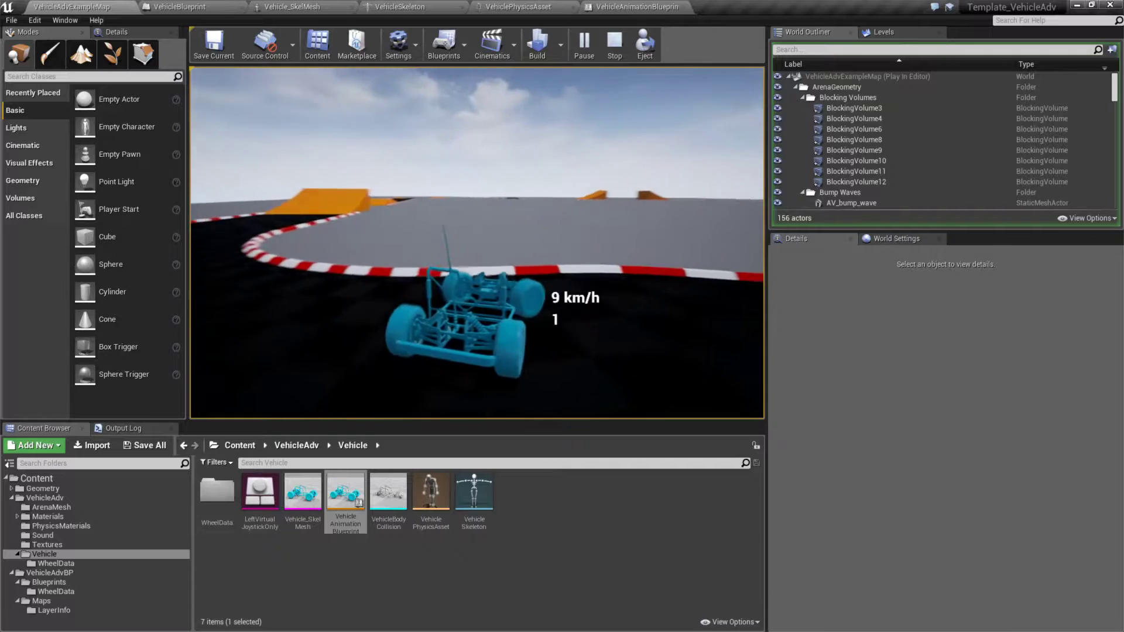
key("w")
key("d")
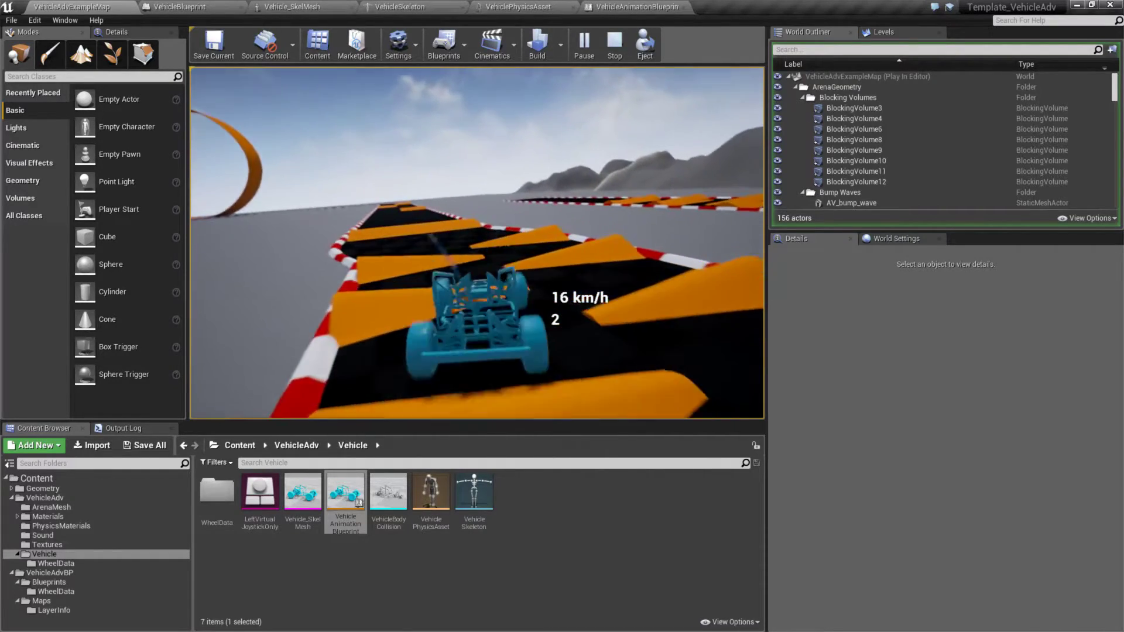
key("a")
key("w")
key("a")
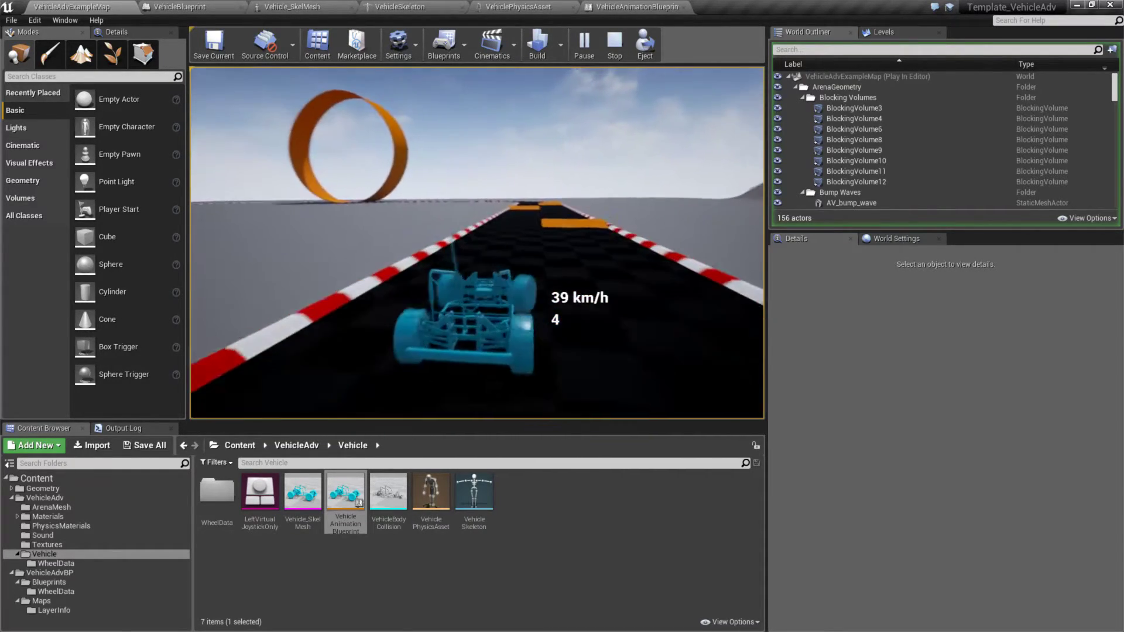
key("d")
key("a")
key("a")
key("w")
key("d")
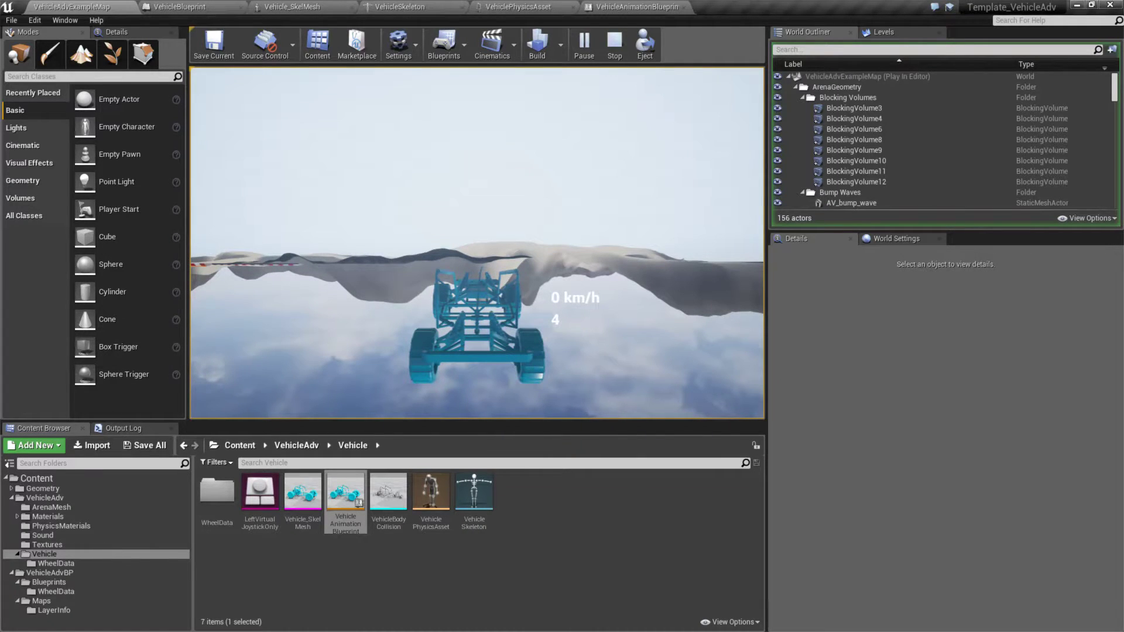
key("Escape")
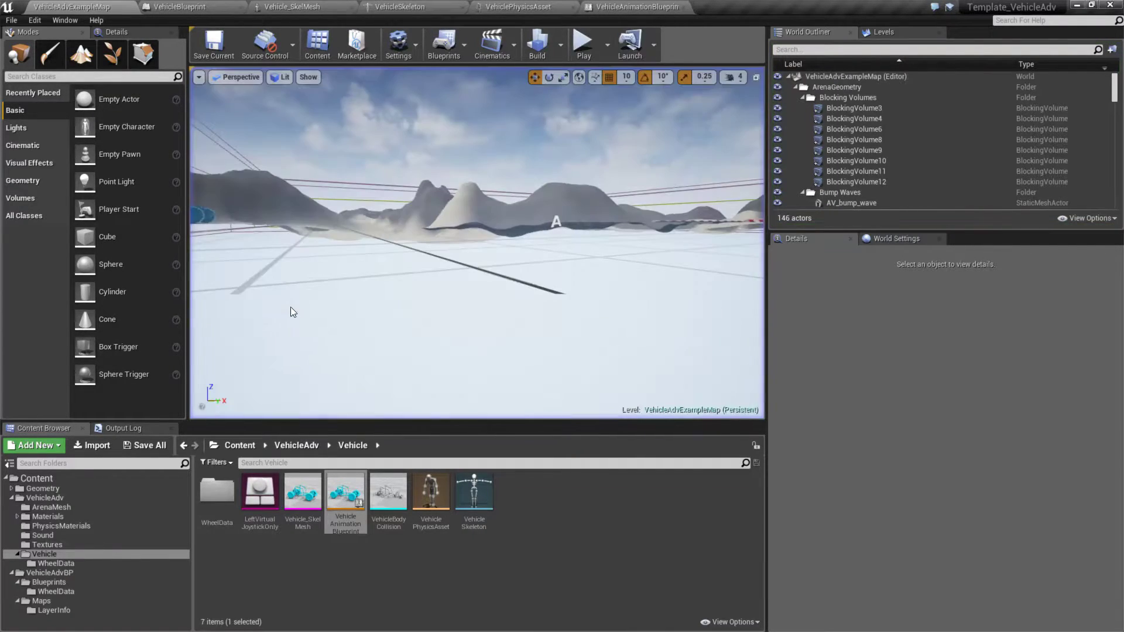
Look at the buggy in the example map, and open the VehicleBlueprint's Event Graph
right_click_drag(290, 306, 245, 365)
right_click_drag(641, 189, 504, 271)
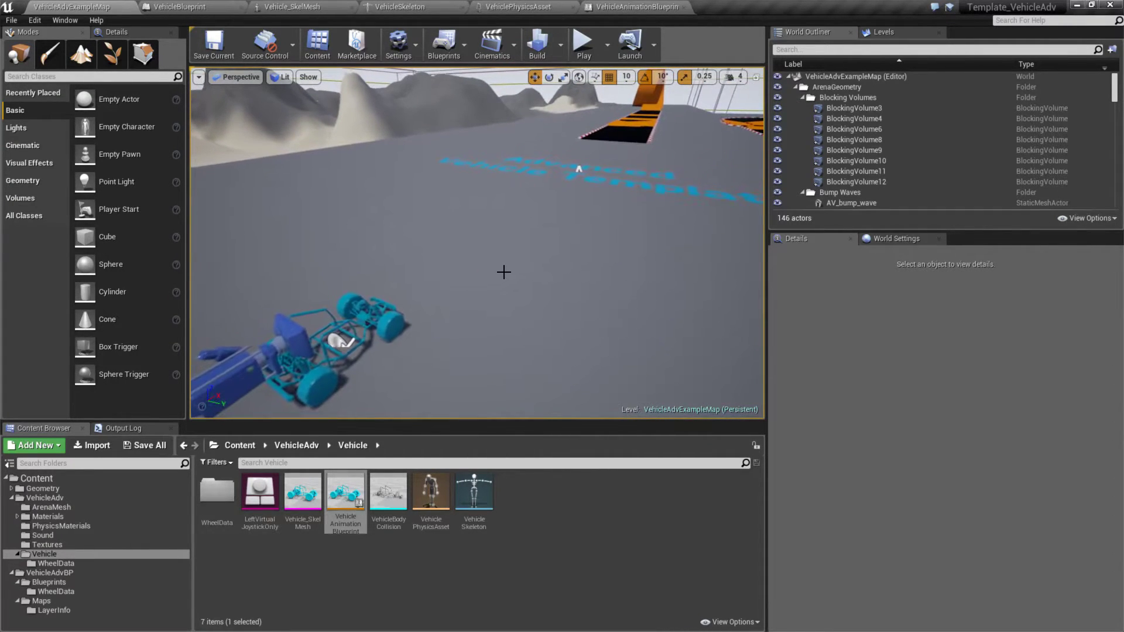
left_click(187, 7)
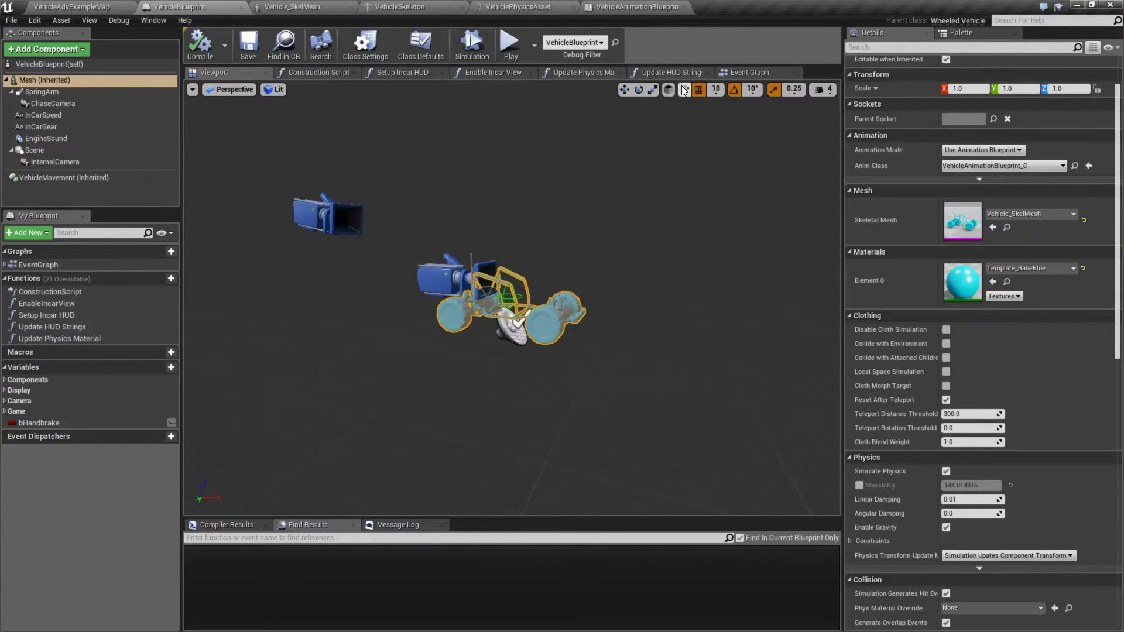
left_click(759, 72)
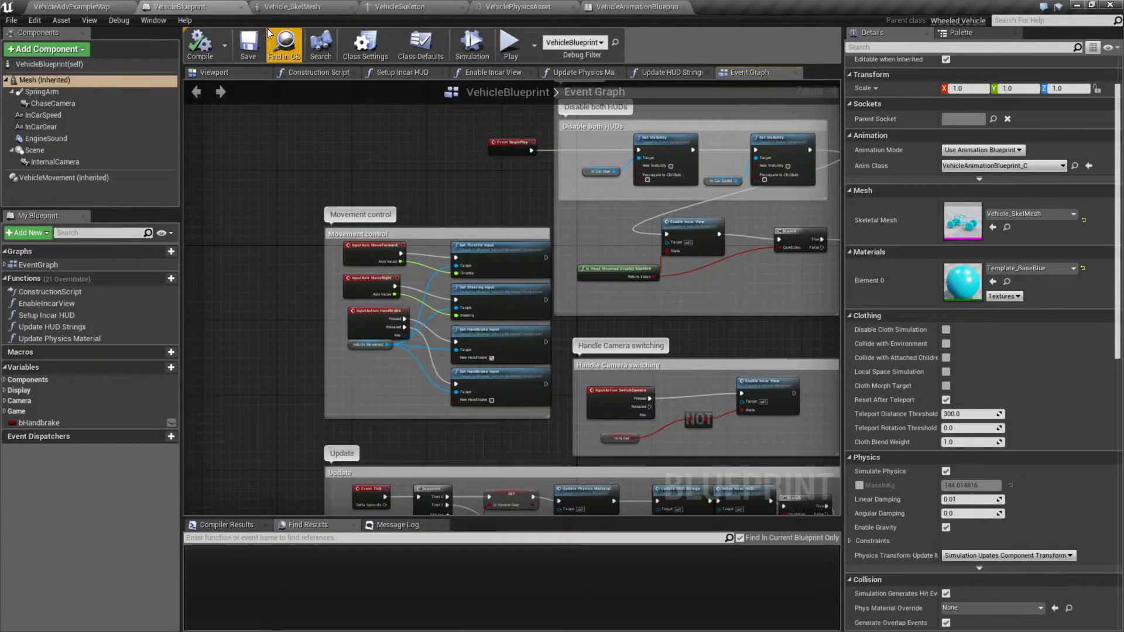
Open the vehicle's skeletal mesh and switch to its skeleton to look through the bone hierarchy
left_click(280, 5)
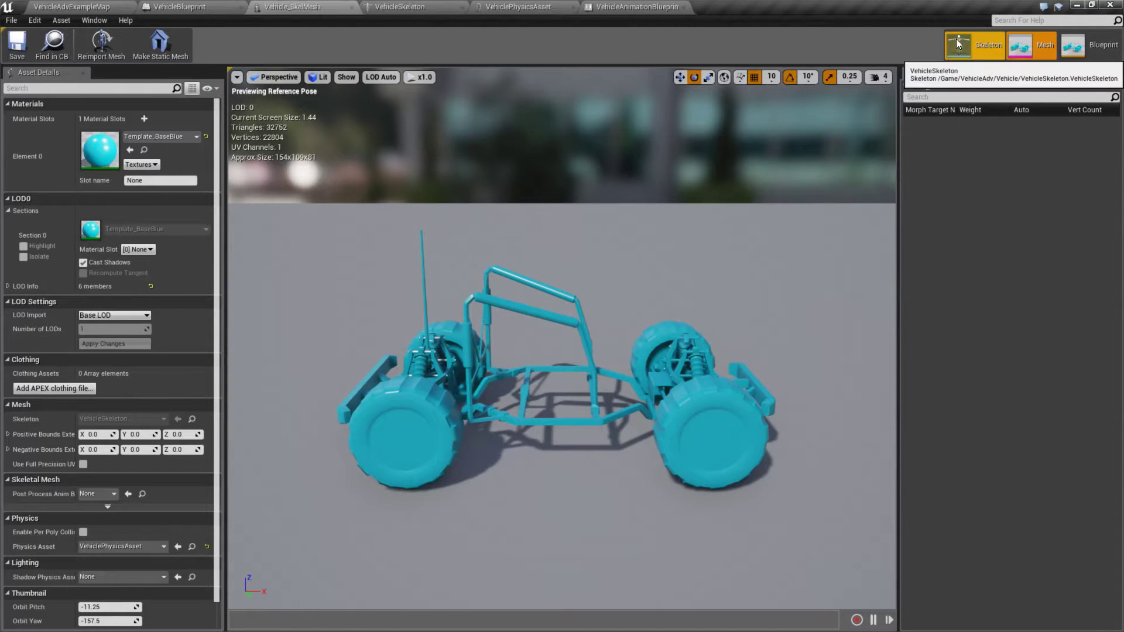
left_click(975, 44)
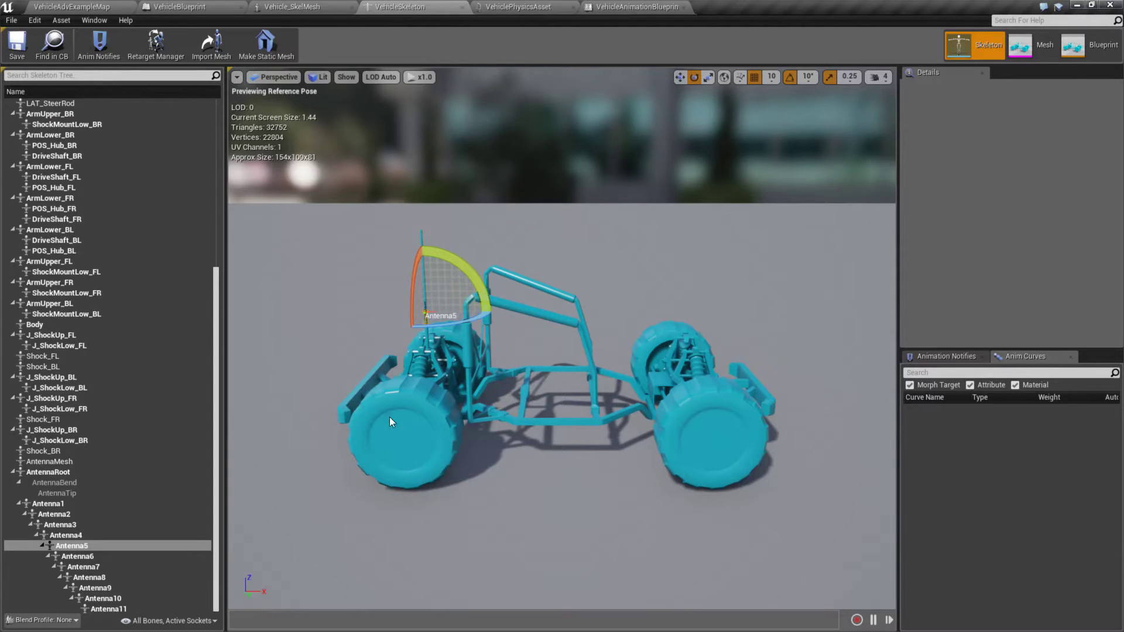
mouse_move(214, 383)
left_mouse_down()
mouse_move(219, 195)
mouse_move(211, 392)
left_mouse_up()
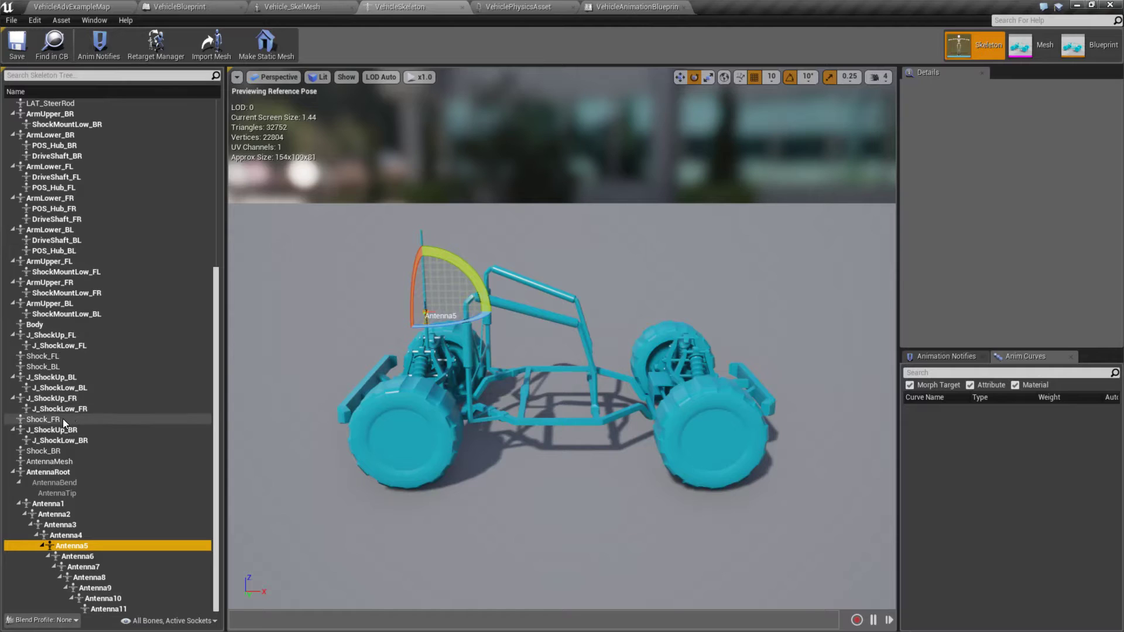
scroll(94, 457, "up", 5)
scroll(96, 456, "down", 5)
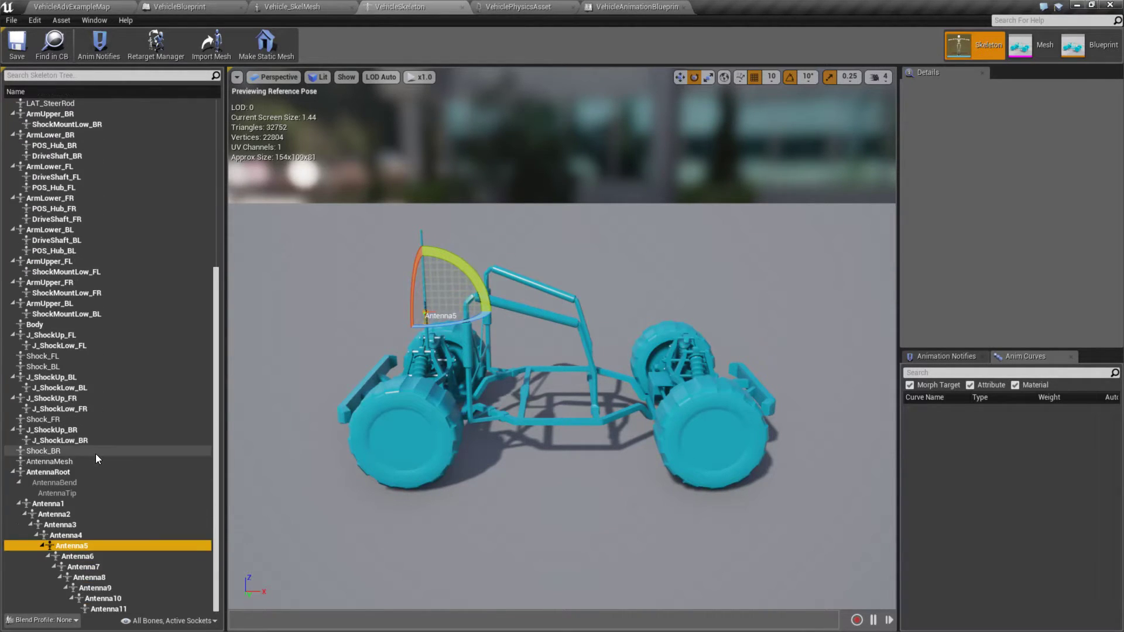
Locate both ends of the antenna bone chain on the mesh by selecting Antenna1 and Antenna11
left_click(107, 609)
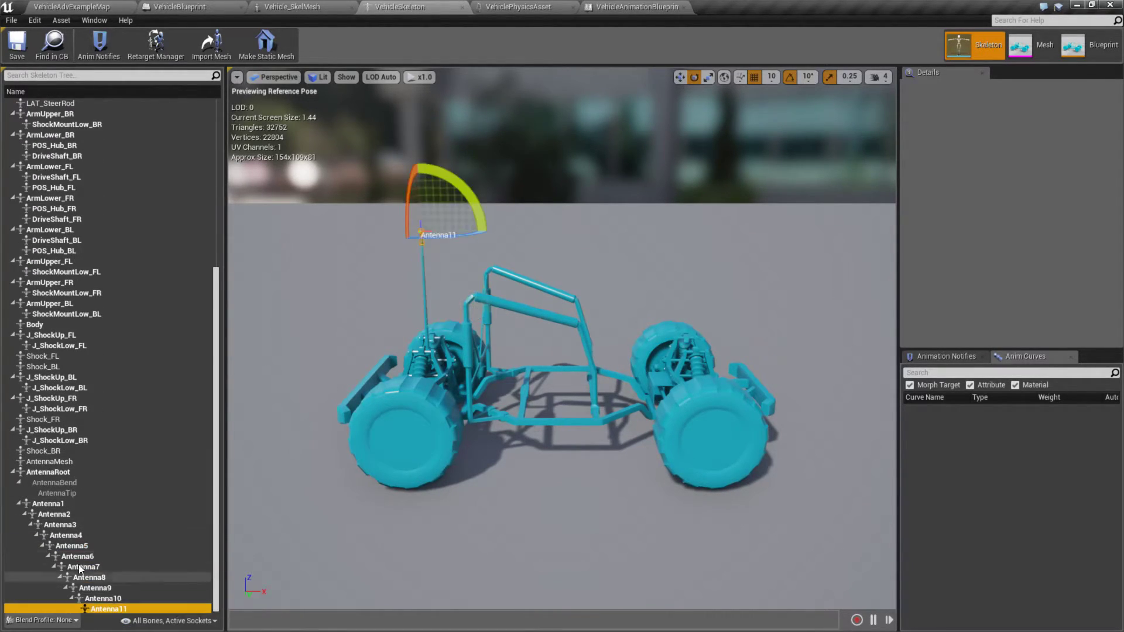
left_click(79, 503)
left_click(88, 609)
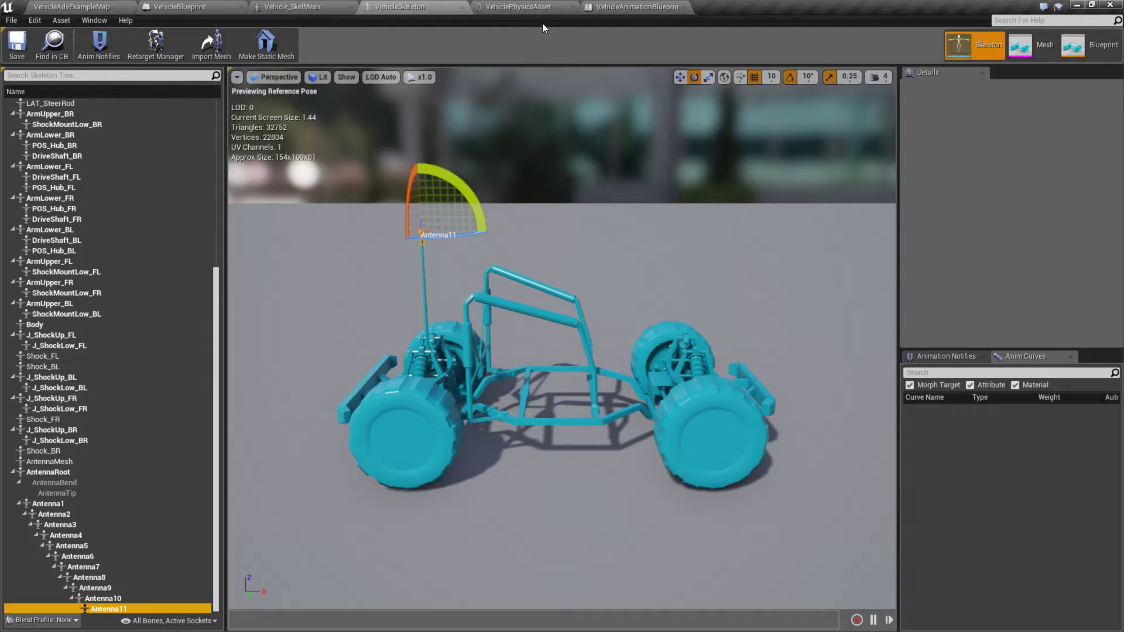
Open the VehiclePhysicsAsset and look through its bone hierarchy, selecting antenna bones and the Body bone
left_click(525, 8)
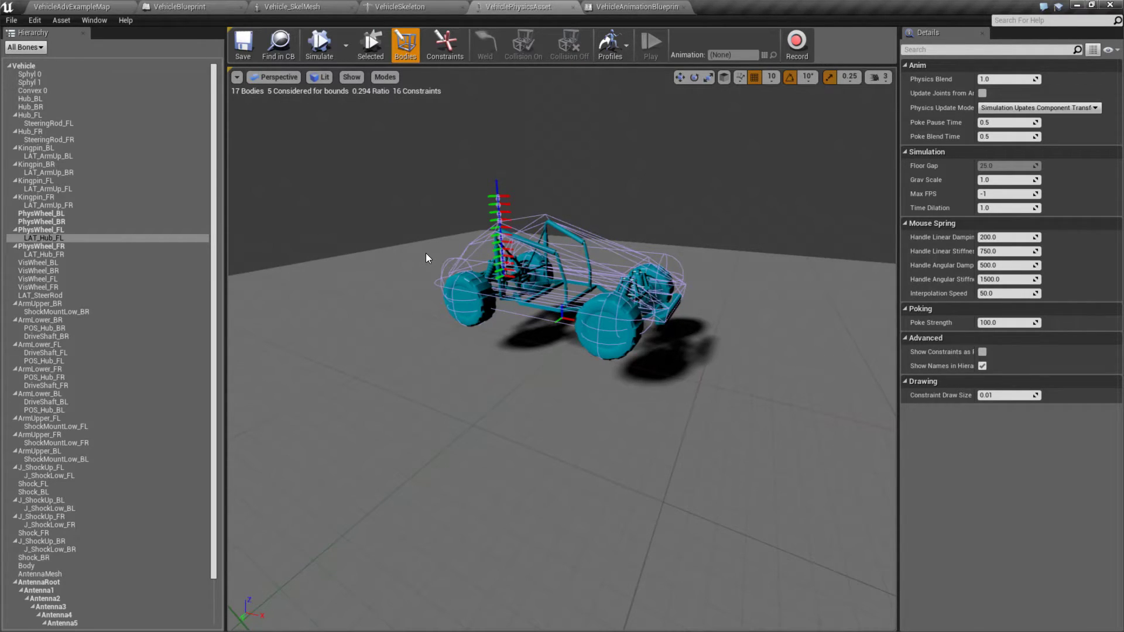
scroll(449, 332, "down", 5)
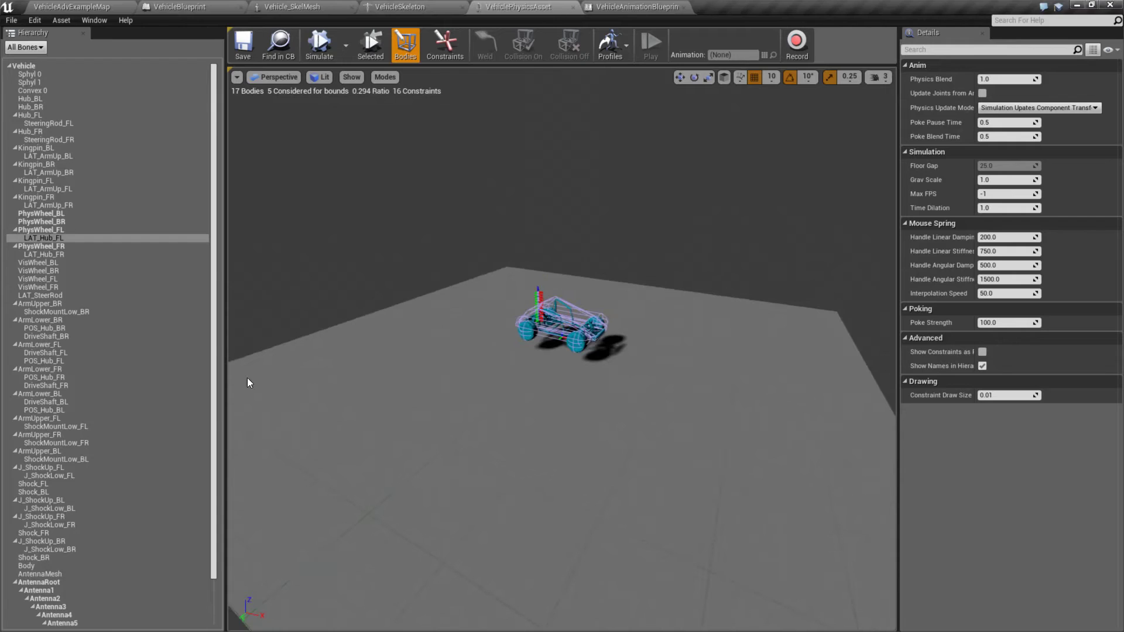
left_click_drag(214, 401, 216, 492)
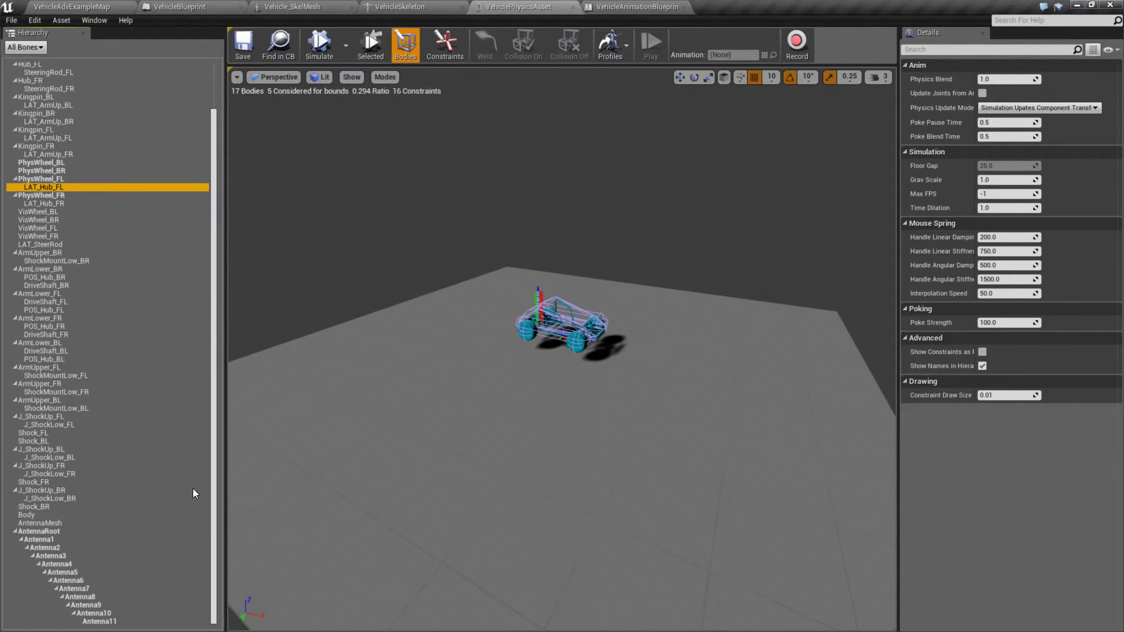
left_click(97, 556)
left_click(67, 579)
left_click(65, 516)
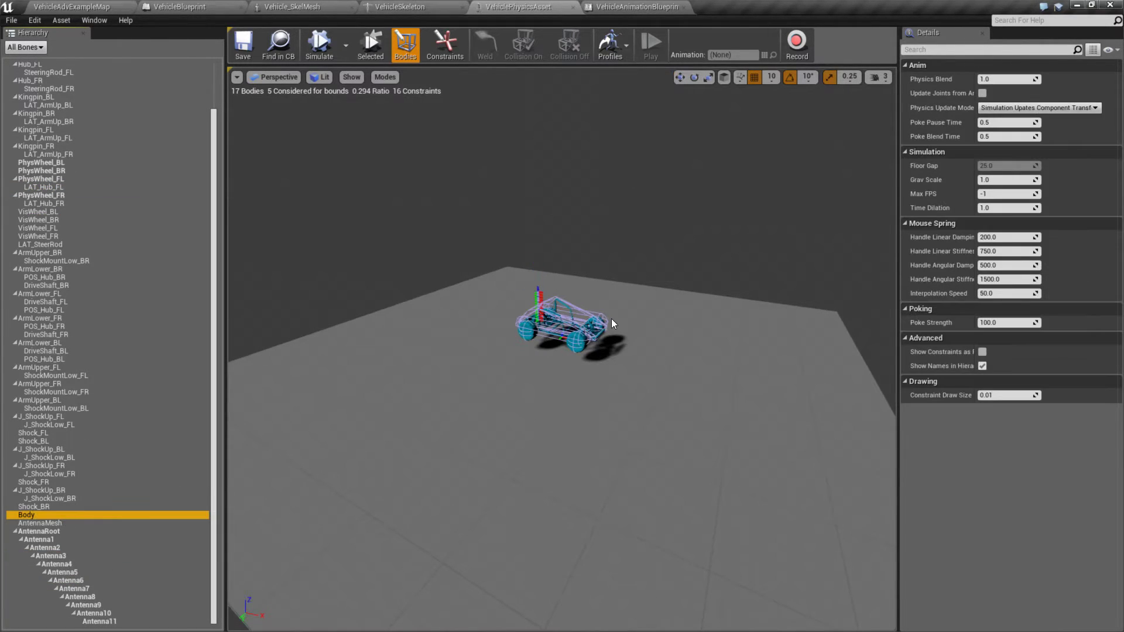
Examine the physics bodies around the buggy's wheels, frame and antenna up close from the side
scroll(593, 326, "up", 8)
scroll(532, 276, "down", 3)
left_click_drag(546, 267, 483, 225, "alt")
left_click_drag(679, 300, 744, 283, "alt")
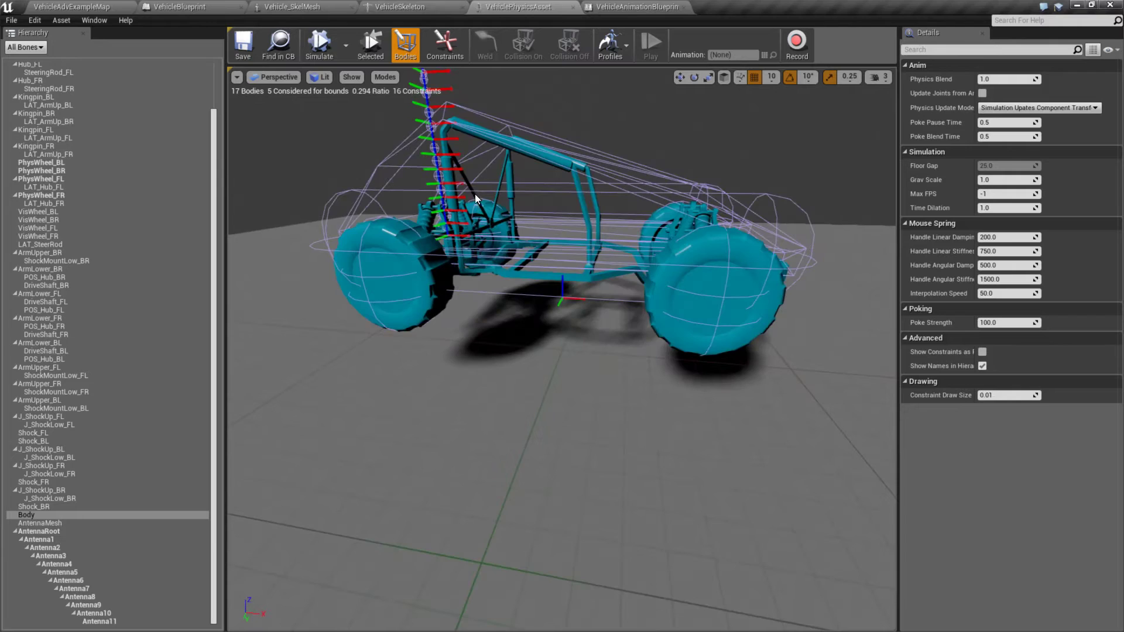
left_click_drag(475, 199, 544, 209, "alt")
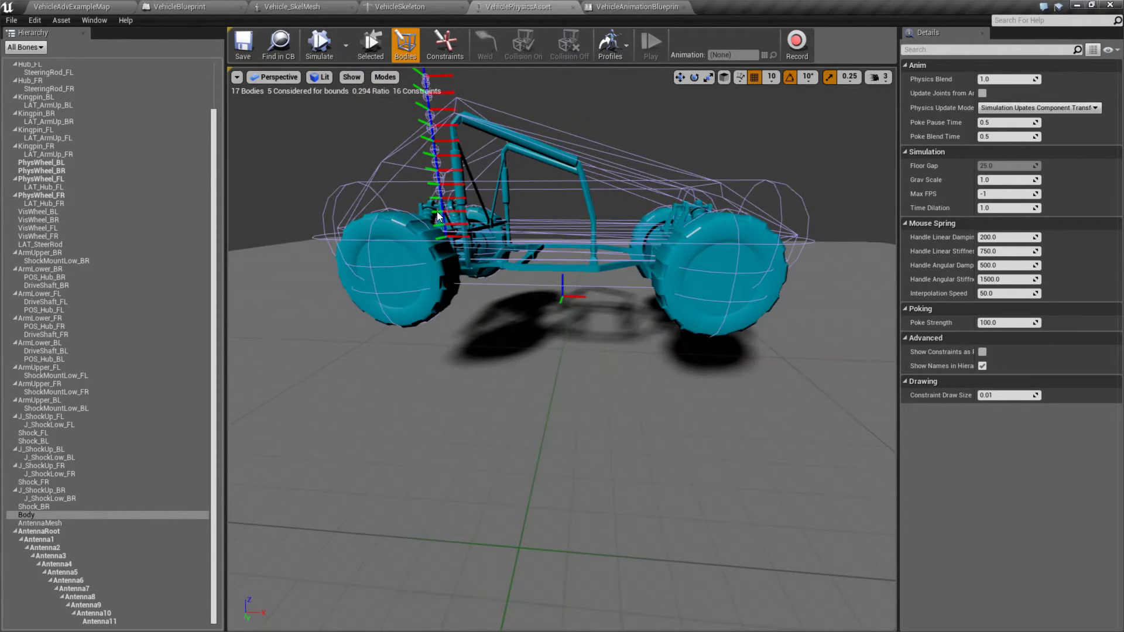
right_click_drag(606, 168, 583, 131)
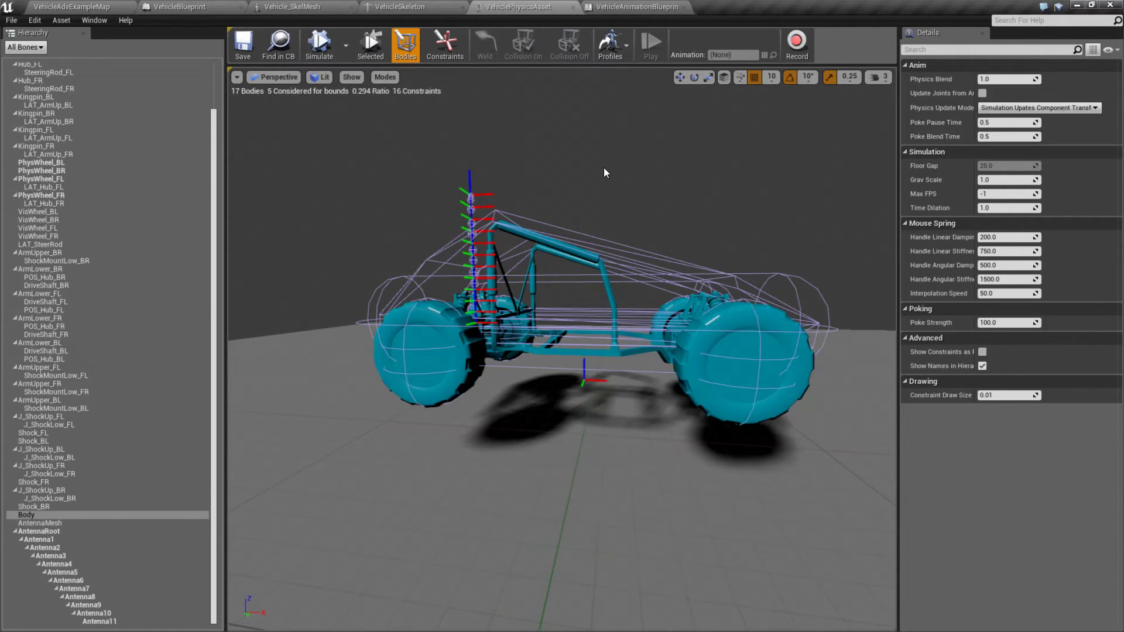
Open the VehicleAnimationBlueprint to view its Anim Graph
left_click(637, 5)
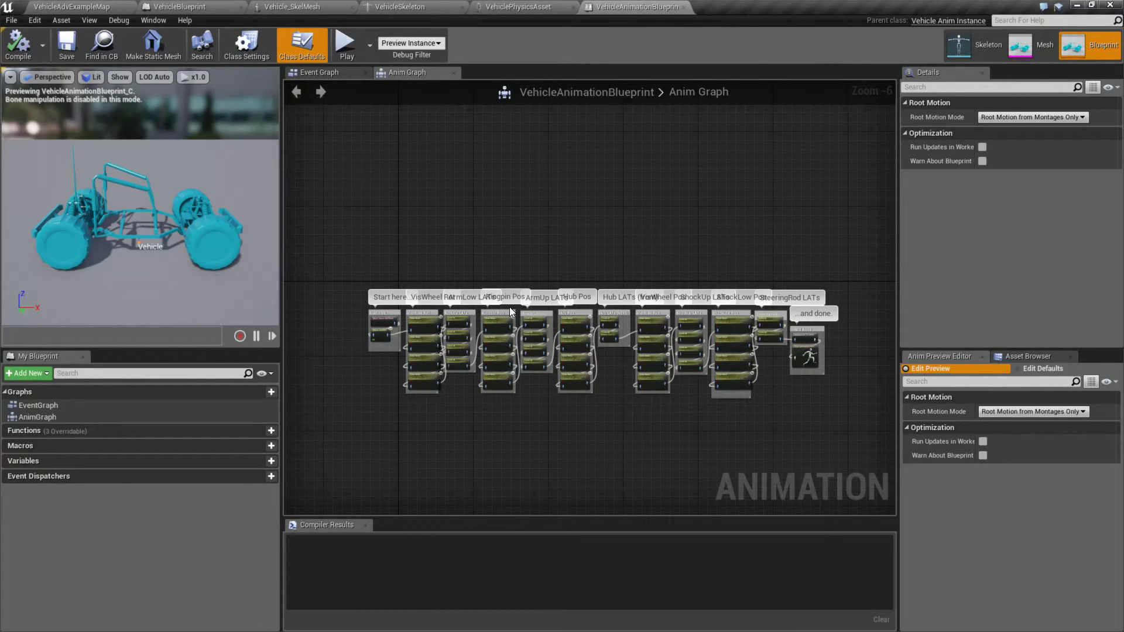
Examine the Anim Graph's node groups in order, from the Start here group through VisWheel Rot and the suspension groups to the final pose
right_click_drag(669, 249, 702, 154)
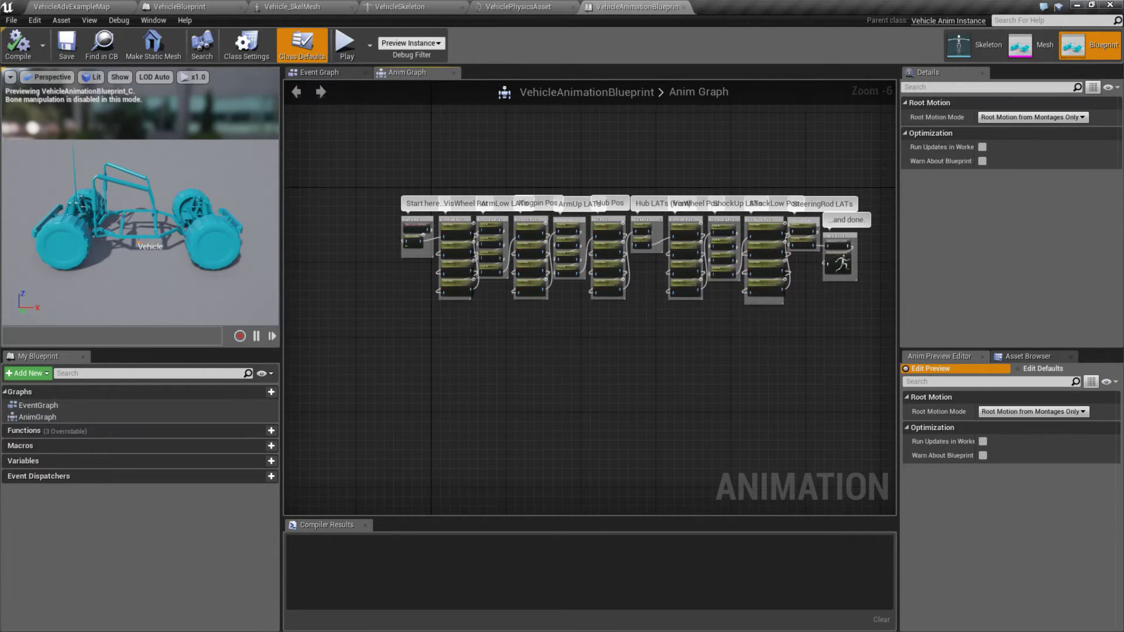
scroll(464, 356, "up", 6)
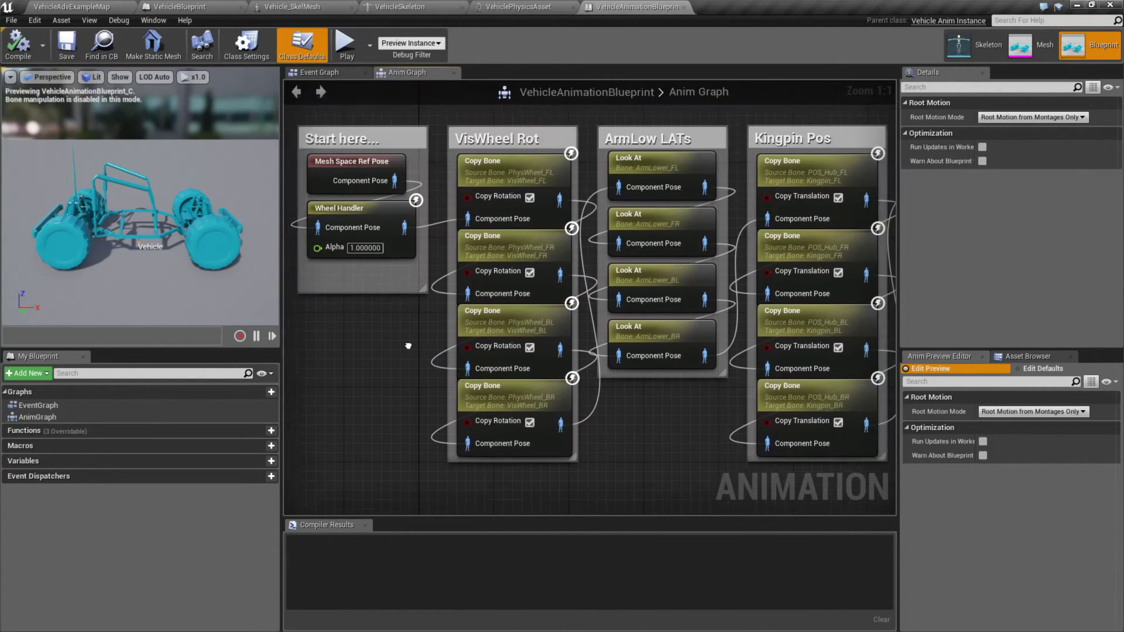
right_click_drag(408, 346, 403, 374)
right_click_drag(585, 391, 429, 376)
scroll(508, 413, "down", 2)
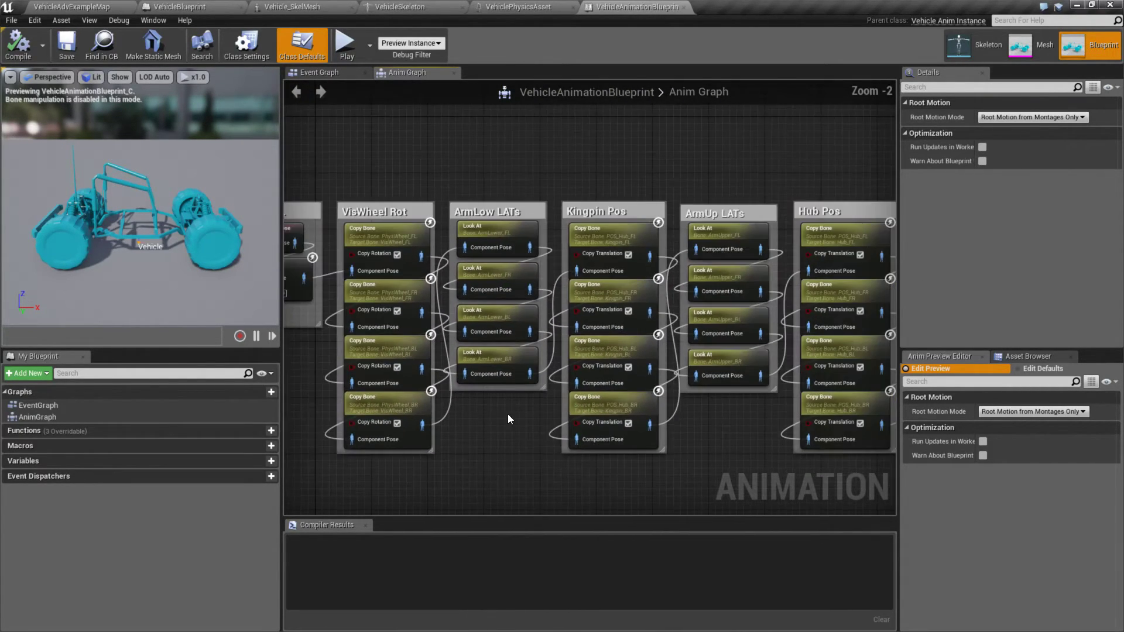
right_click_drag(709, 404, 466, 403)
scroll(568, 401, "down", 1)
scroll(574, 409, "down", 1)
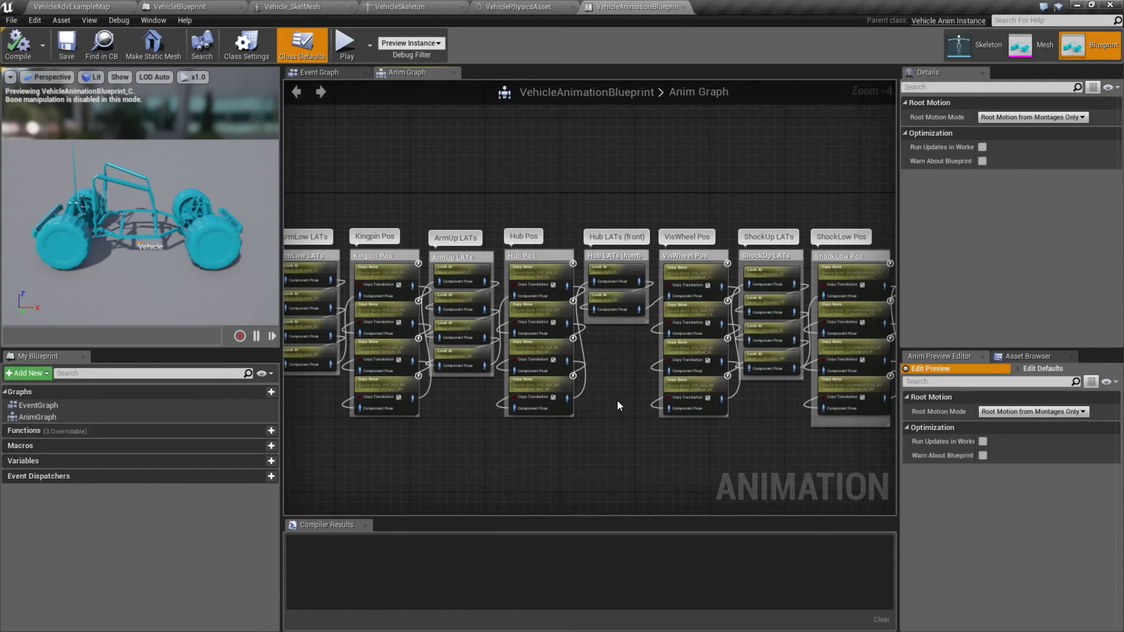
right_click_drag(617, 399, 490, 402)
right_click_drag(760, 430, 642, 429)
scroll(641, 429, "down", 3)
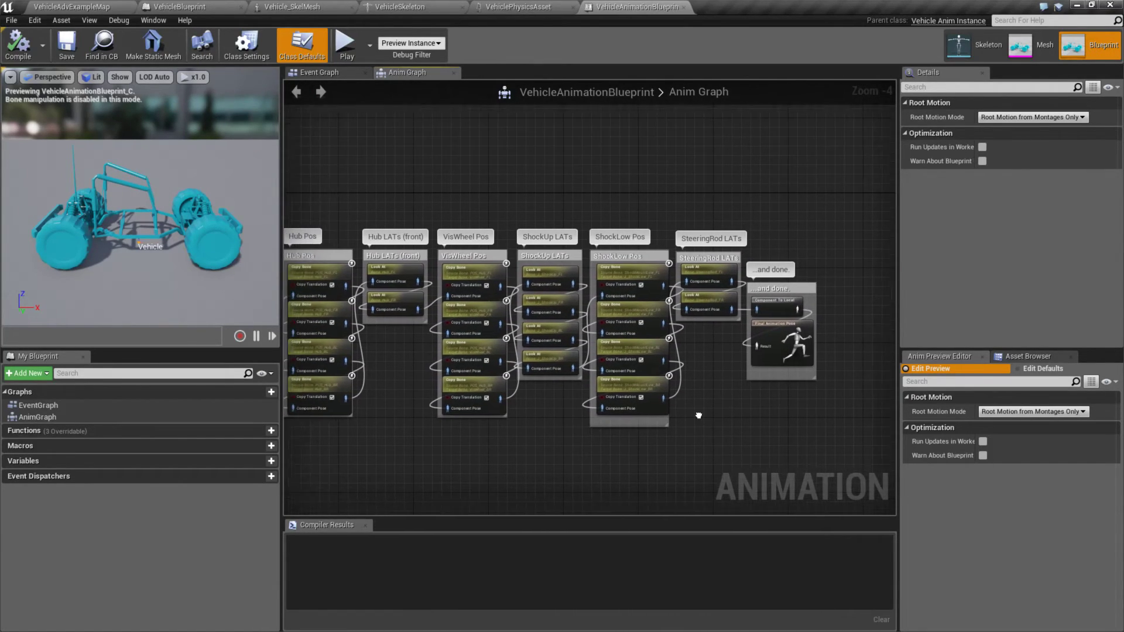
scroll(699, 417, "up", 1)
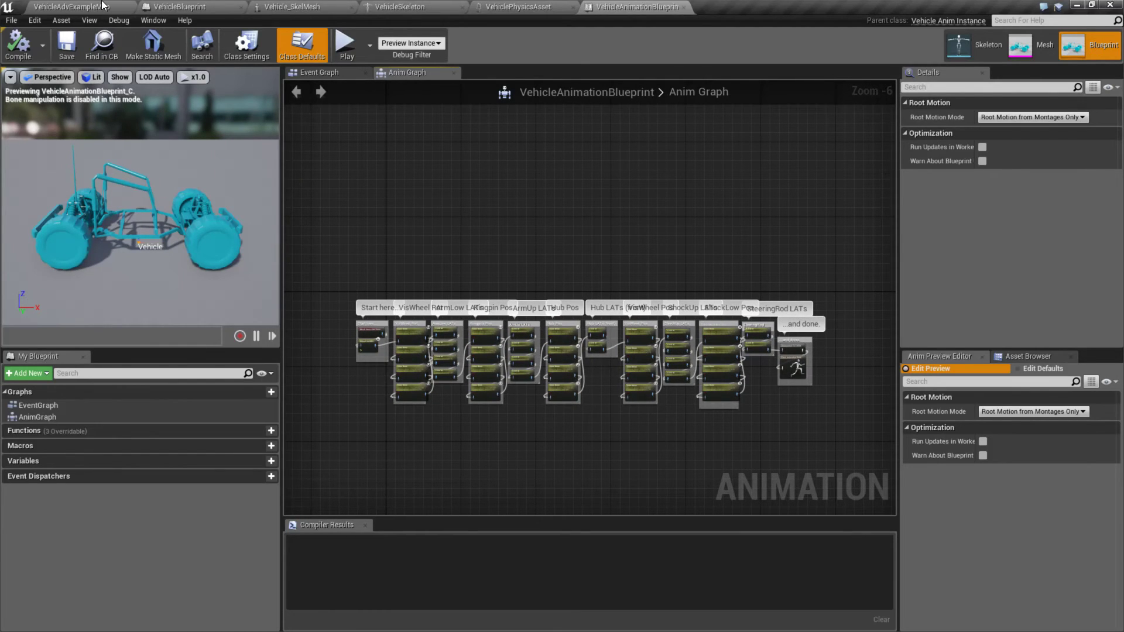
Return to the VehicleAdvExampleMap level and look over the buggy in the viewport
left_click(70, 6)
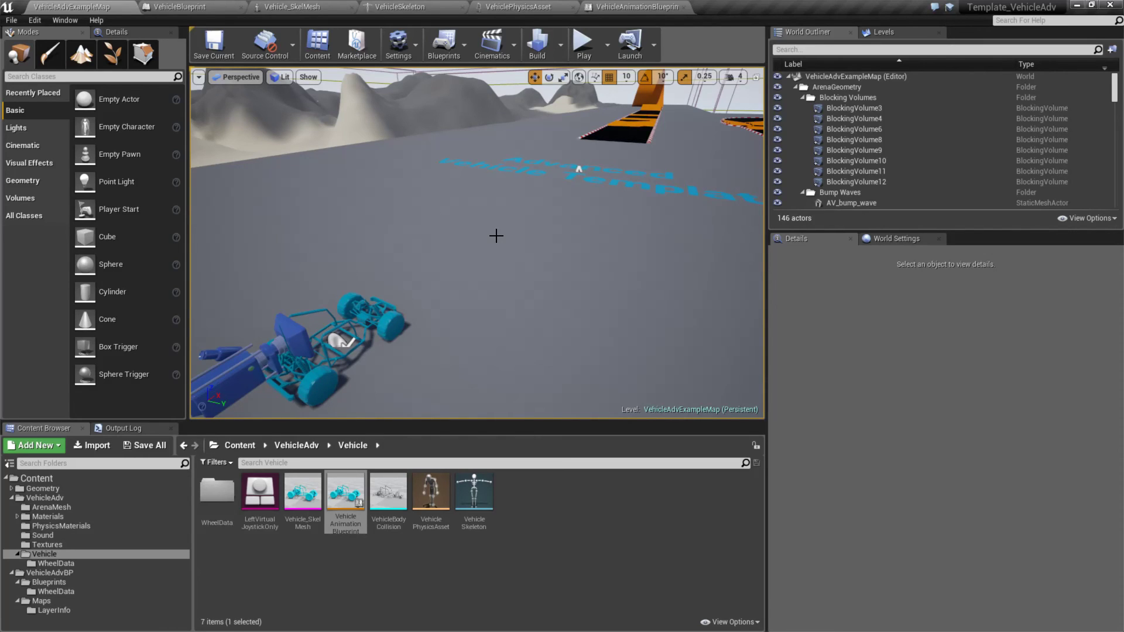
mouse_move(499, 264)
right_mouse_down()
mouse_move(478, 285)
mouse_move(480, 259)
mouse_move(499, 269)
right_mouse_up()
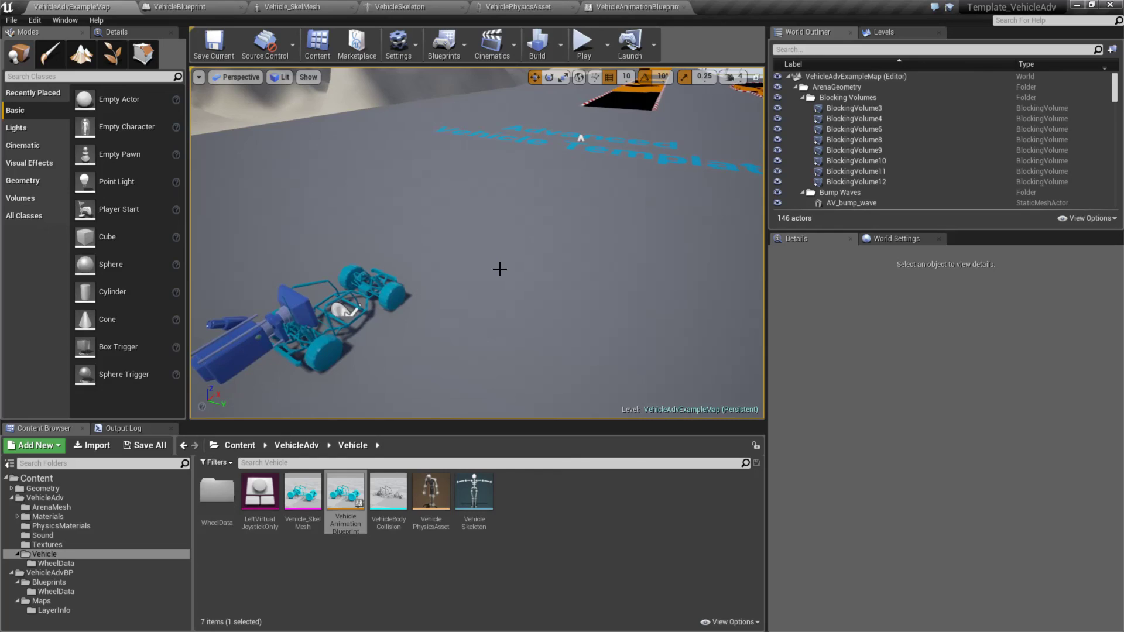